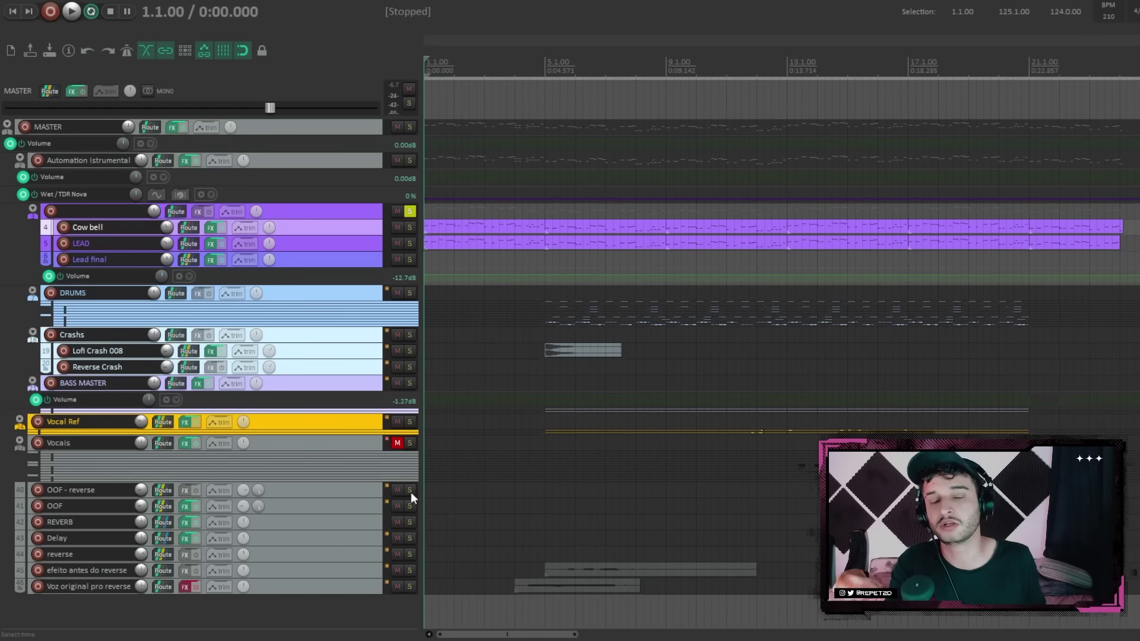
- Unsolo the purple lead folder, then add the SNARE group to the soloed kick and play them together
{"action": "left_click", "coordinate": [410, 212]}
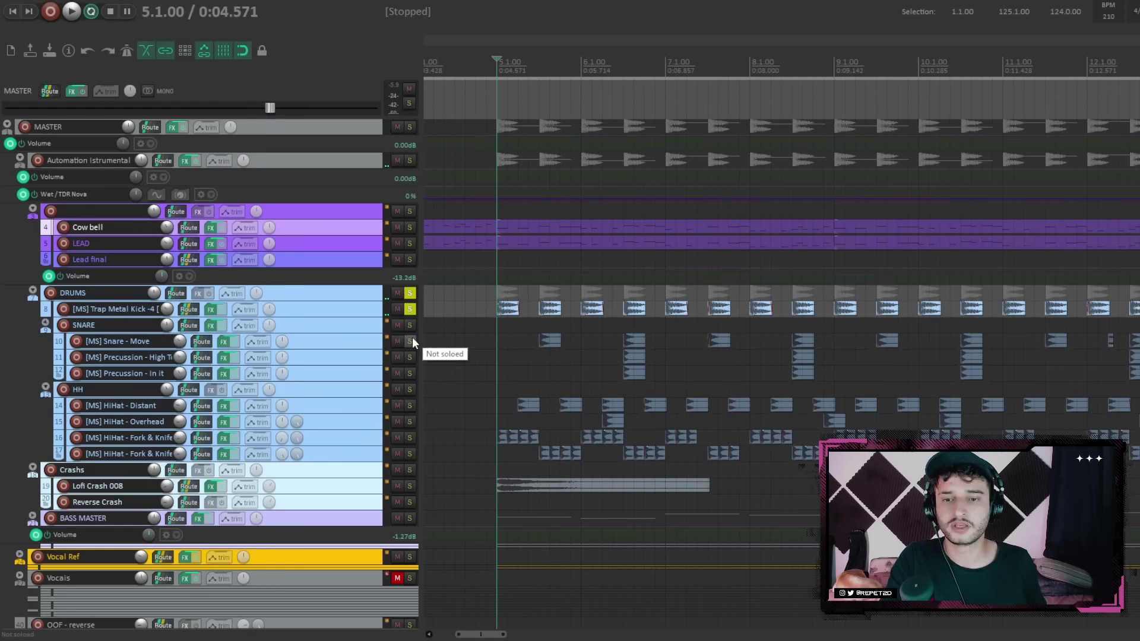
{"action": "left_click", "coordinate": [409, 326]}
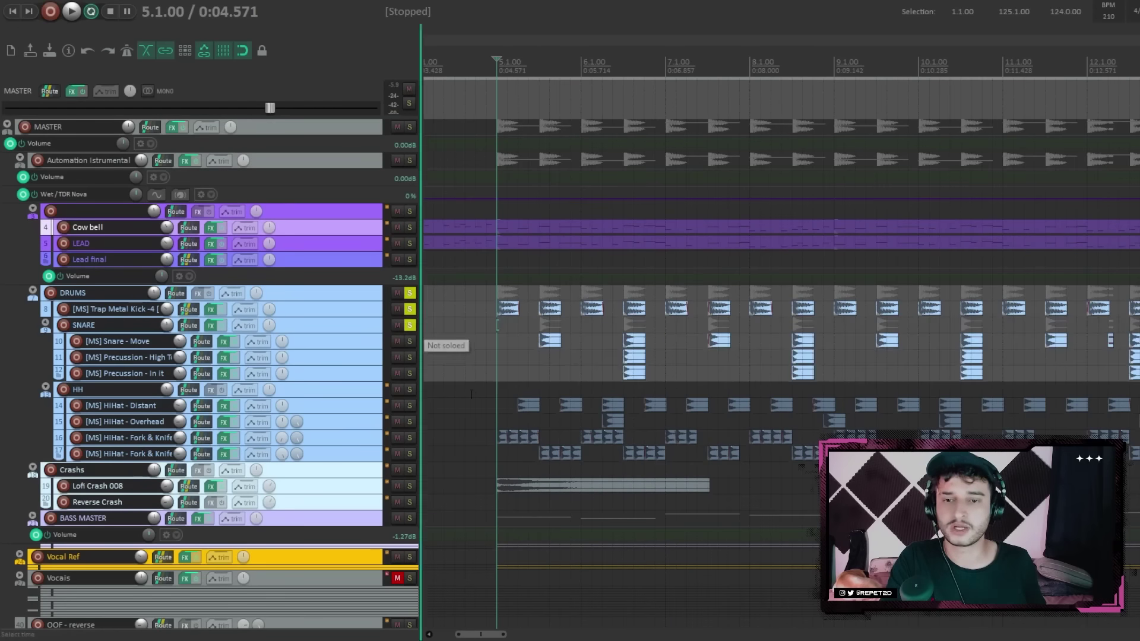
{"action": "key", "text": "space"}
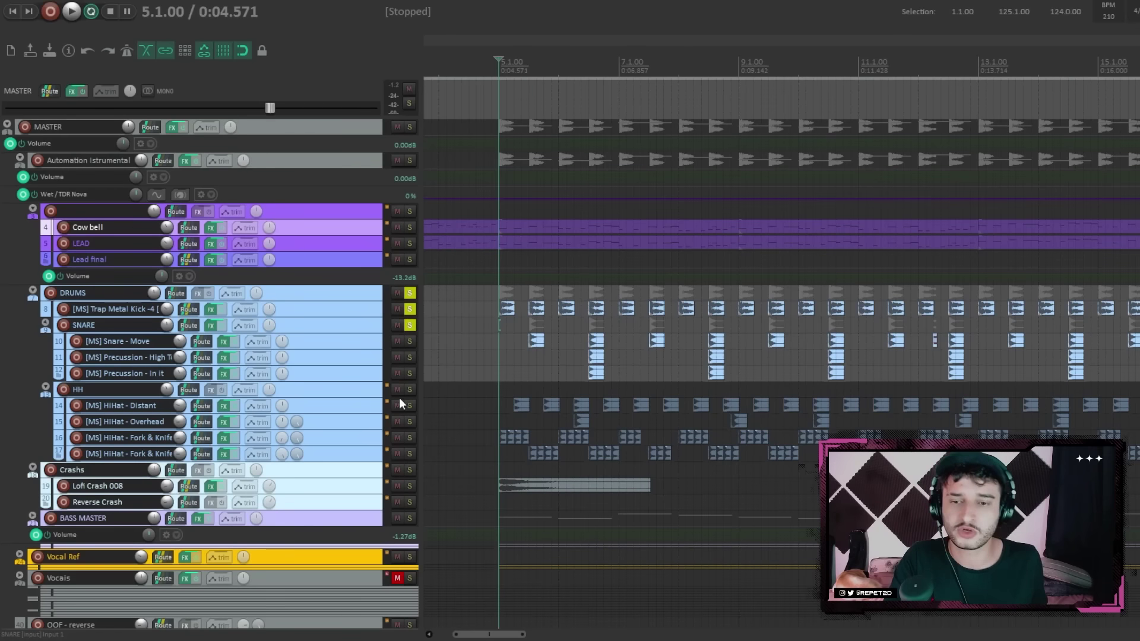
- Solo the HH group and the upper HiHat - Fork & Knife track, and audition that left hi-hat on its own
{"action": "left_click", "coordinate": [412, 391]}
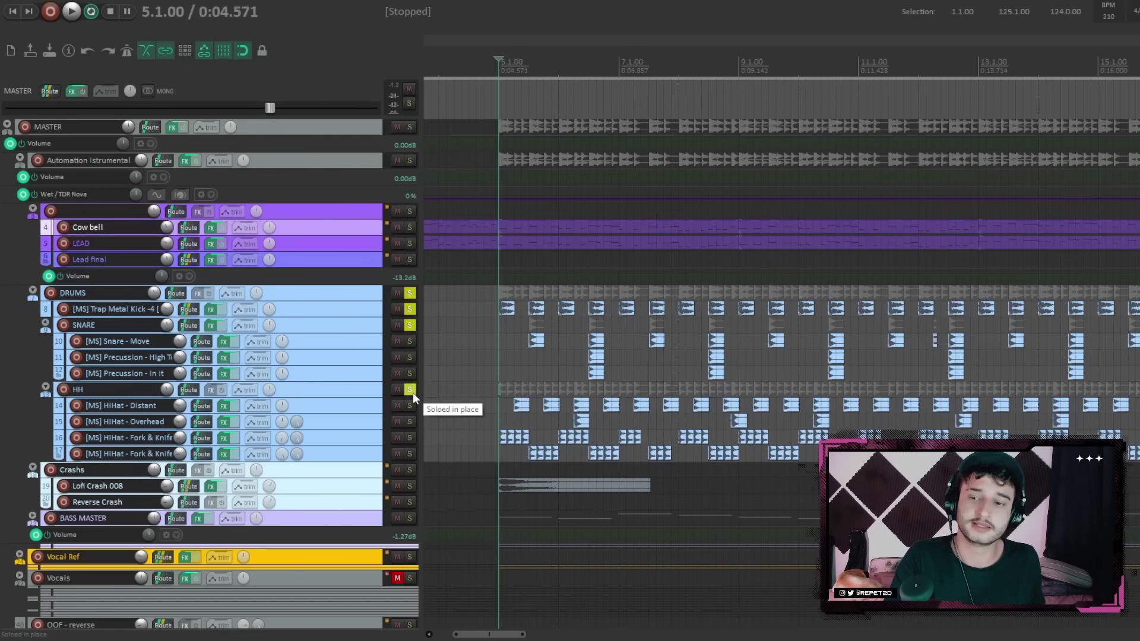
{"action": "left_click", "coordinate": [410, 437]}
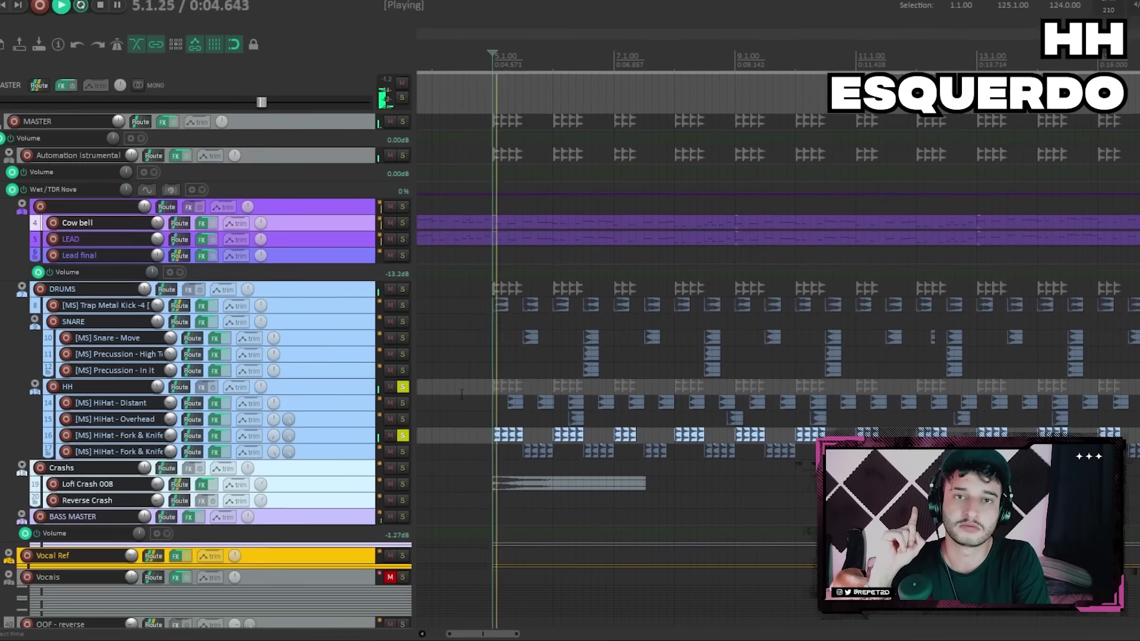
{"action": "key", "text": "space"}
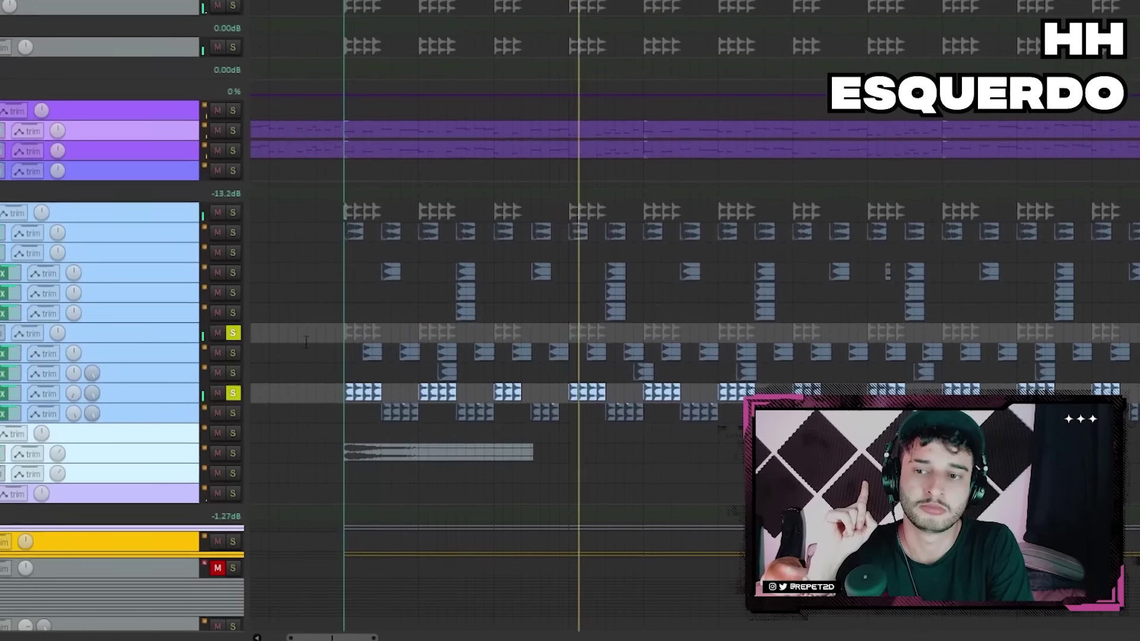
{"action": "key", "text": "space"}
- Switch the solo to the lower HiHat - Fork & Knife track and play that right hi-hat
{"action": "left_click", "coordinate": [233, 414]}
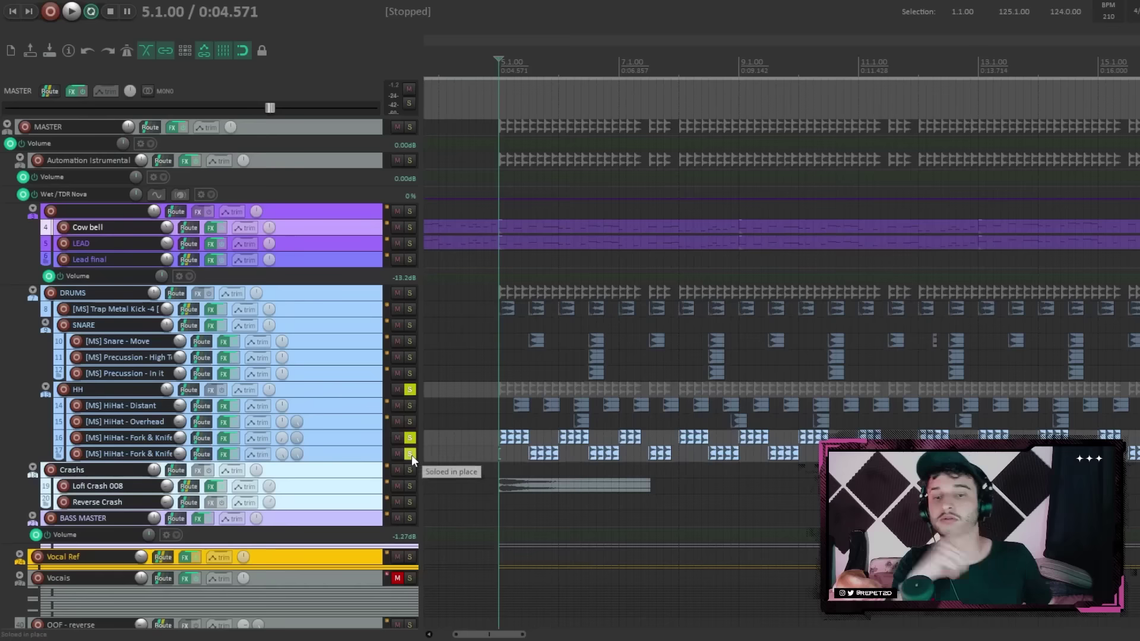
{"action": "left_click", "coordinate": [233, 393]}
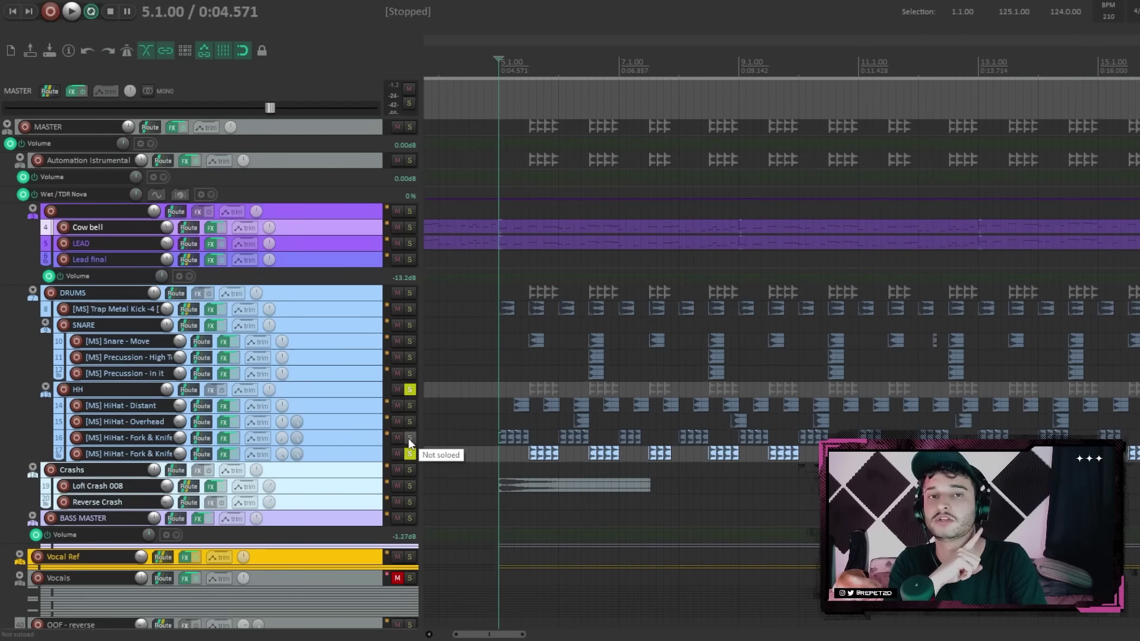
{"action": "key", "text": "space"}
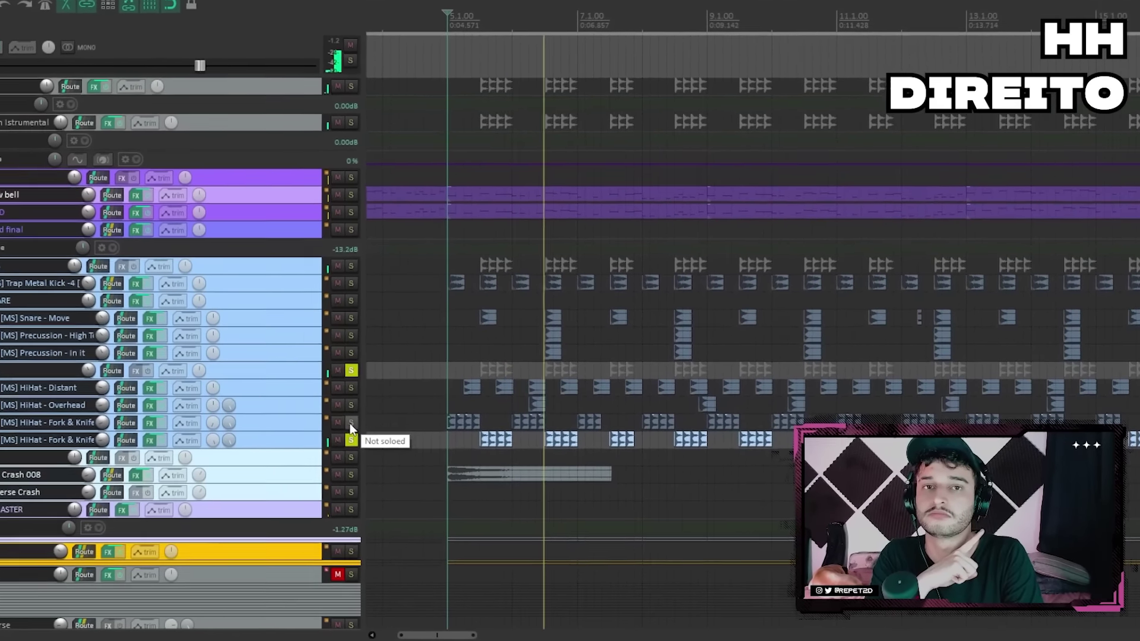
- Solo the upper HiHat - Fork & Knife track again and audition both hi-hats together
{"action": "left_click", "coordinate": [351, 423]}
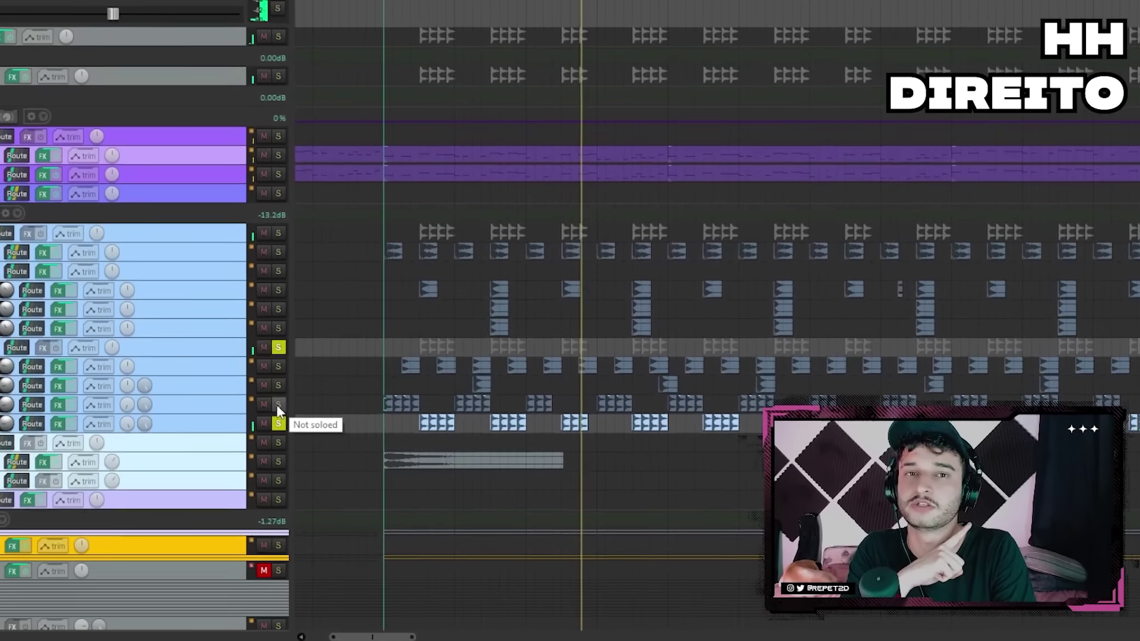
{"action": "key", "text": "space"}
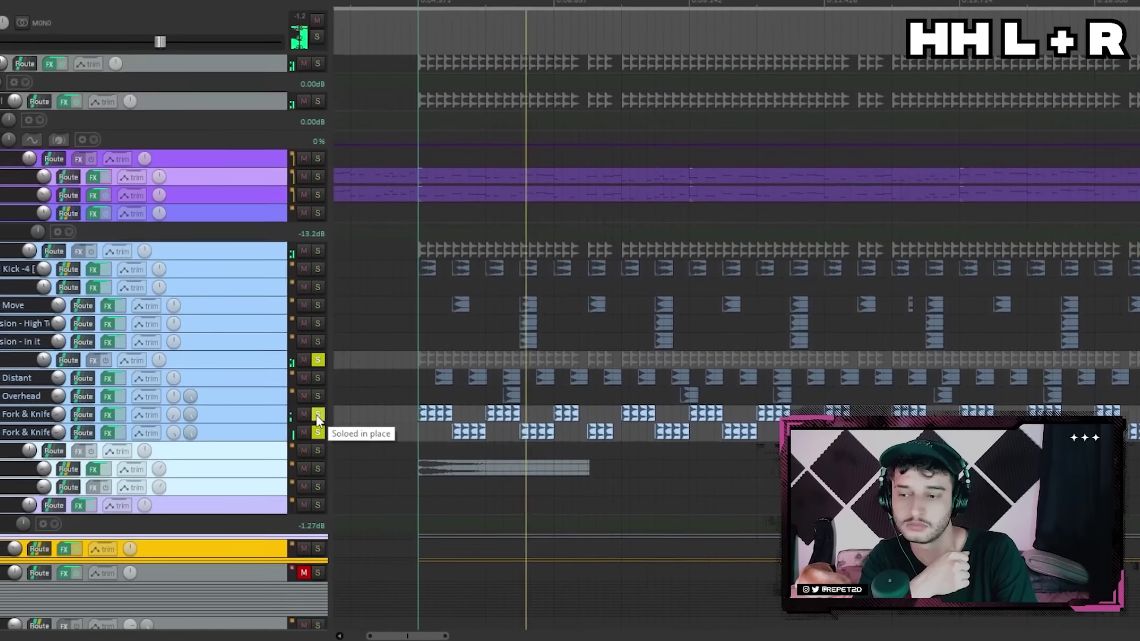
{"action": "key", "text": "space"}
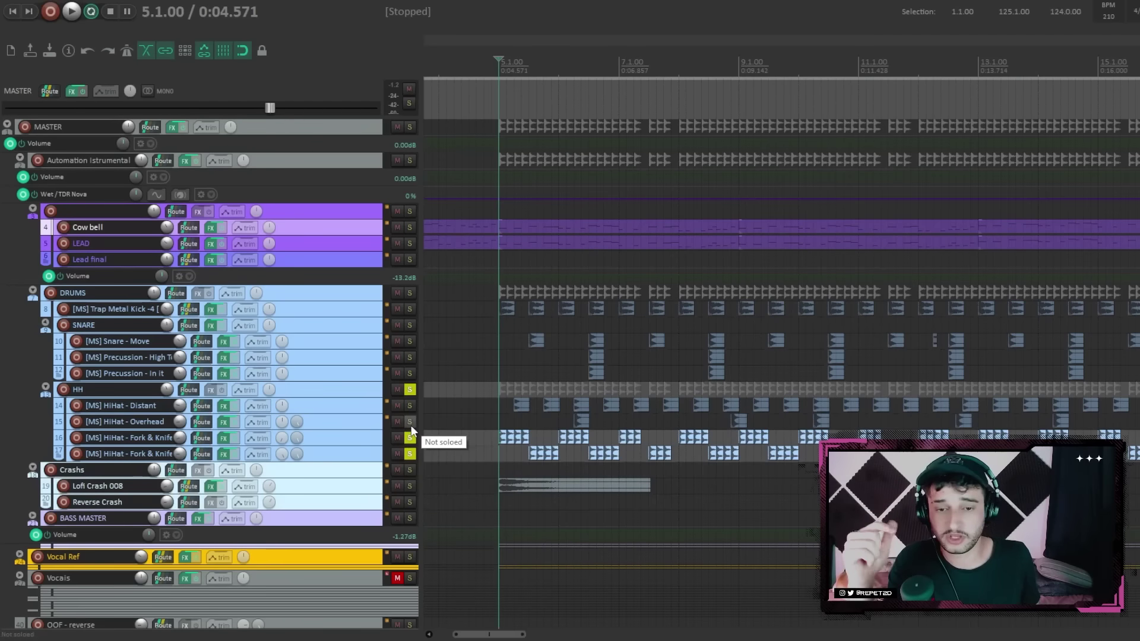
- Add HiHat - Distant, HiHat - Overhead and the Crashs group to the solo and play the result
{"action": "left_click", "coordinate": [410, 407]}
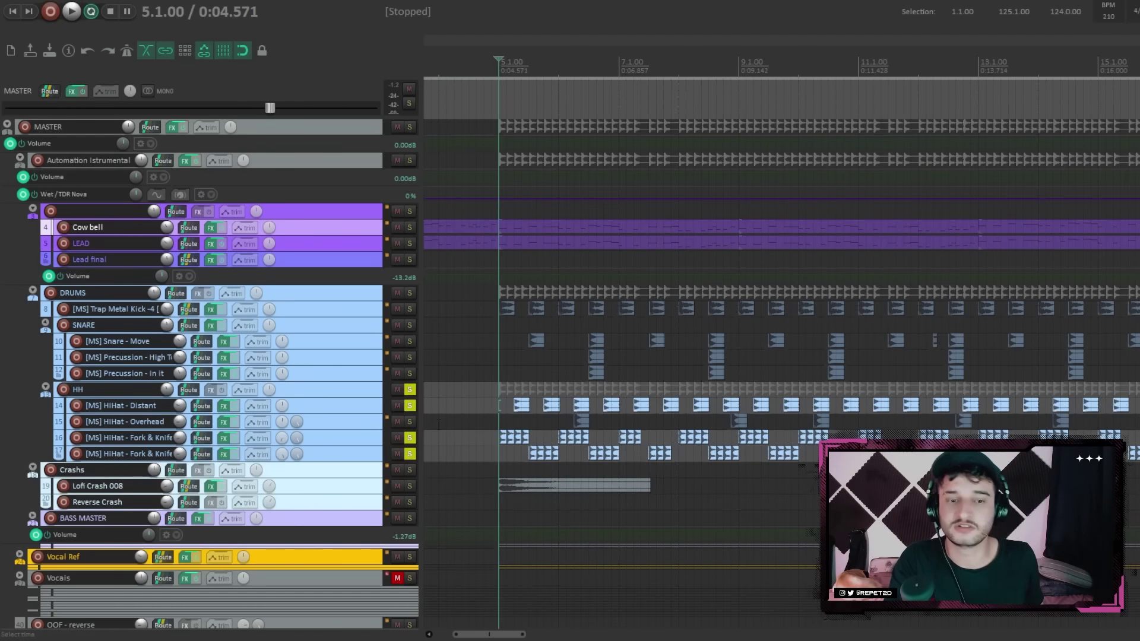
{"action": "left_click", "coordinate": [411, 421]}
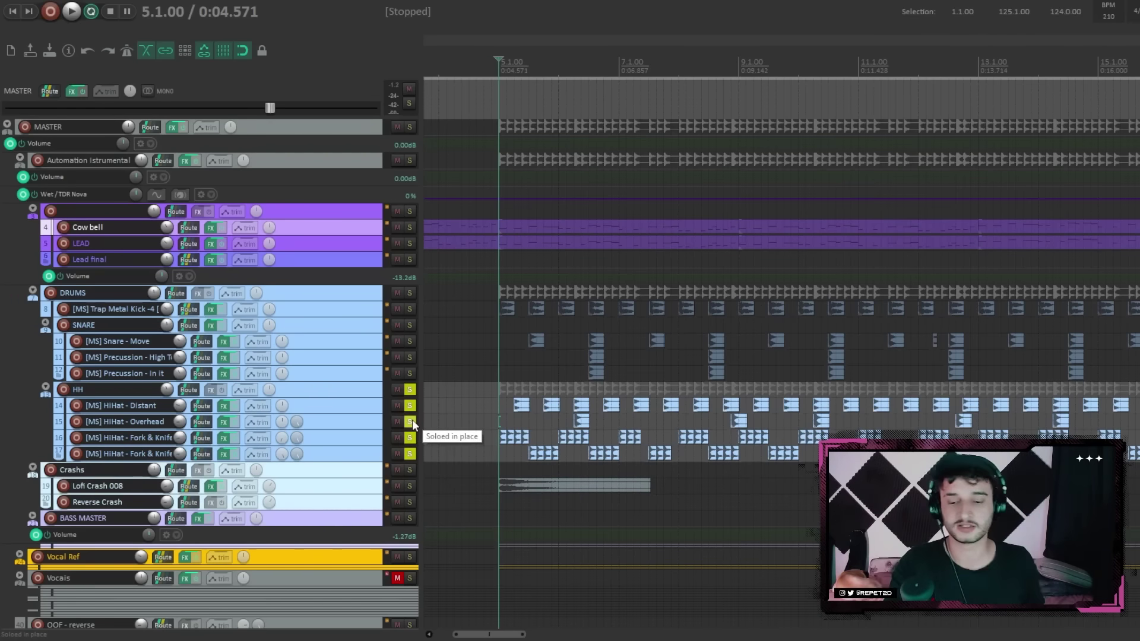
{"action": "key", "text": "space"}
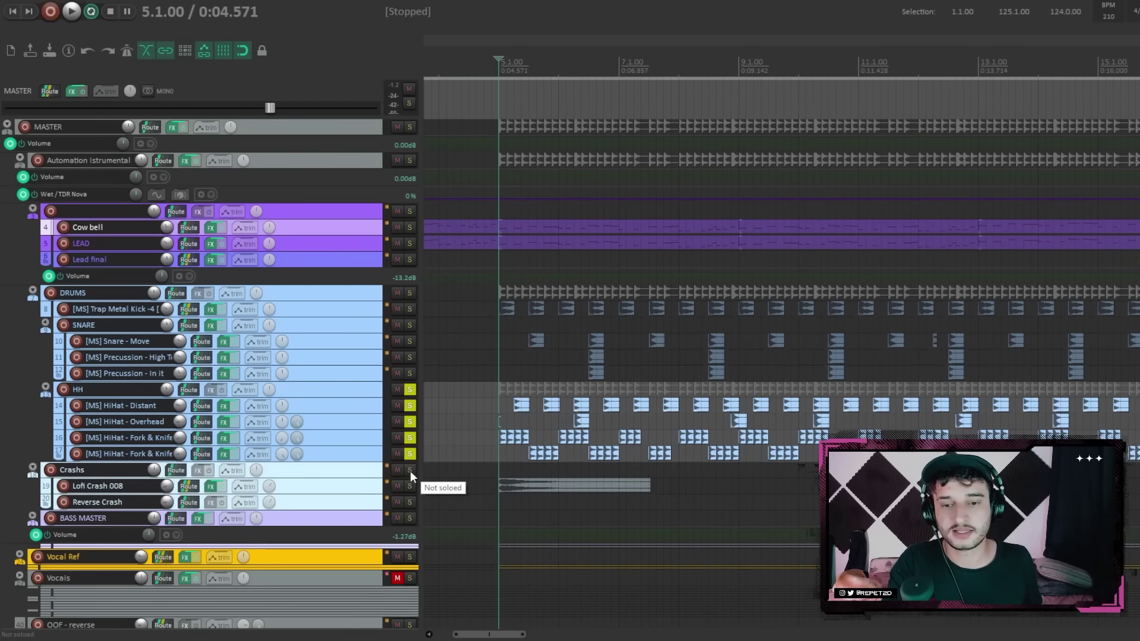
{"action": "left_click", "coordinate": [216, 429]}
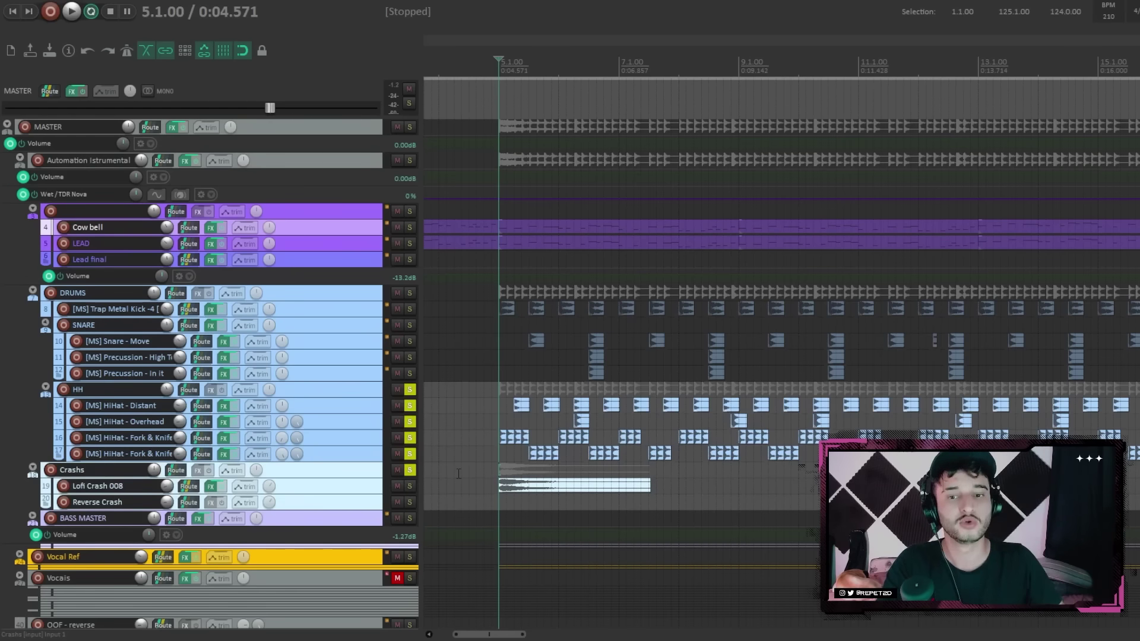
{"action": "key", "text": "space"}
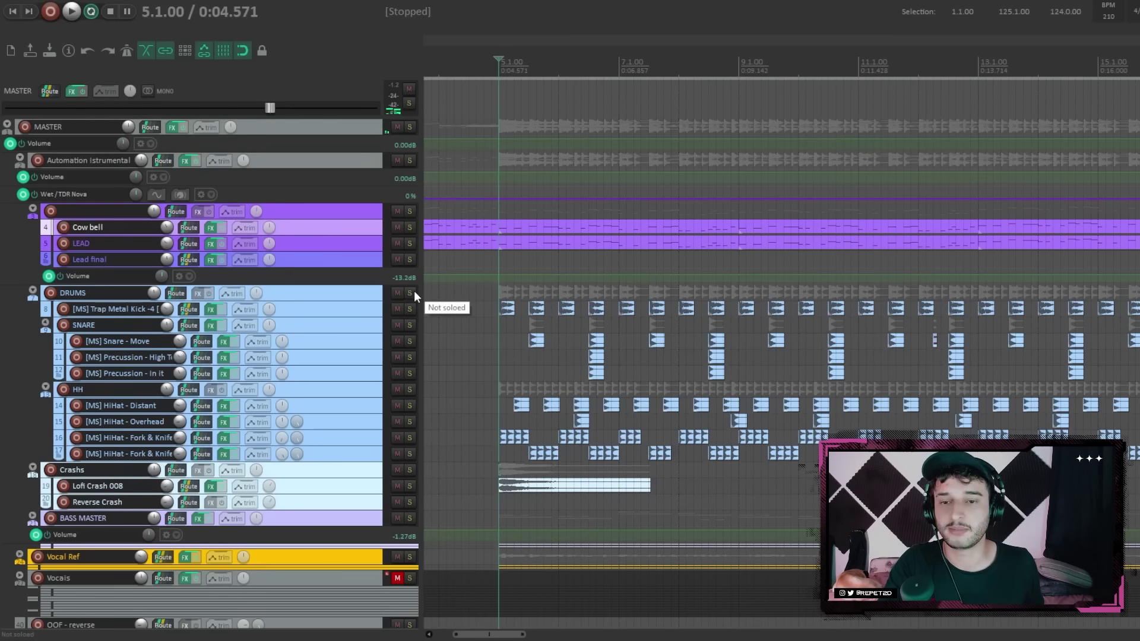
- Solo the whole DRUMS folder and play the complete drum section
{"action": "left_click", "coordinate": [413, 291]}
{"action": "key", "text": "space"}
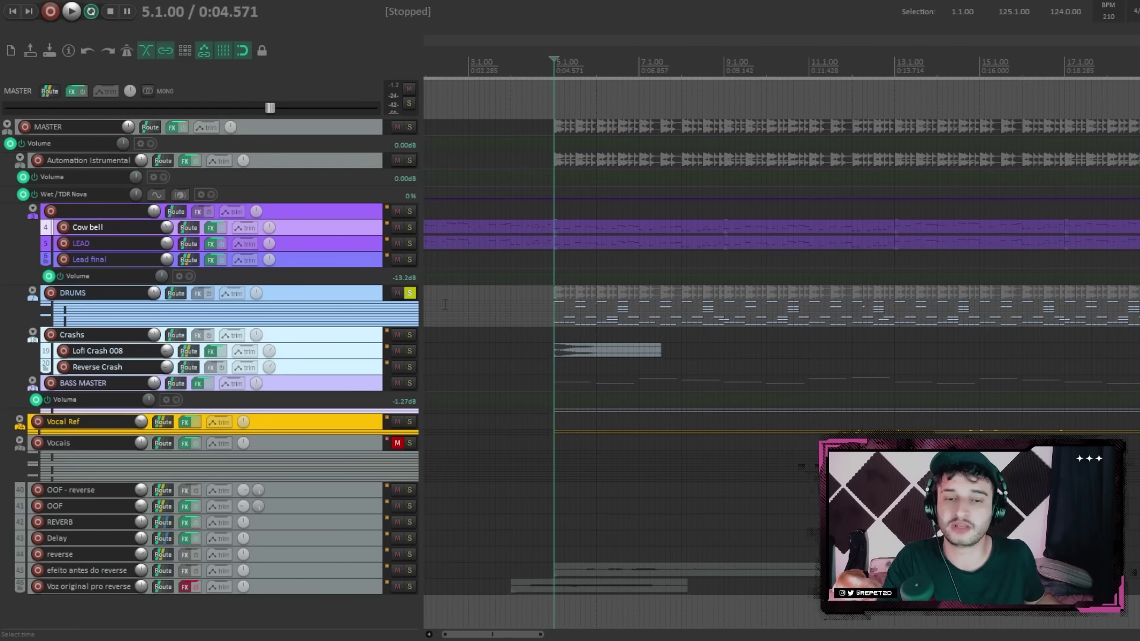
{"action": "scroll", "coordinate": [487, 304], "scroll_direction": "up", "scroll_amount": 2}
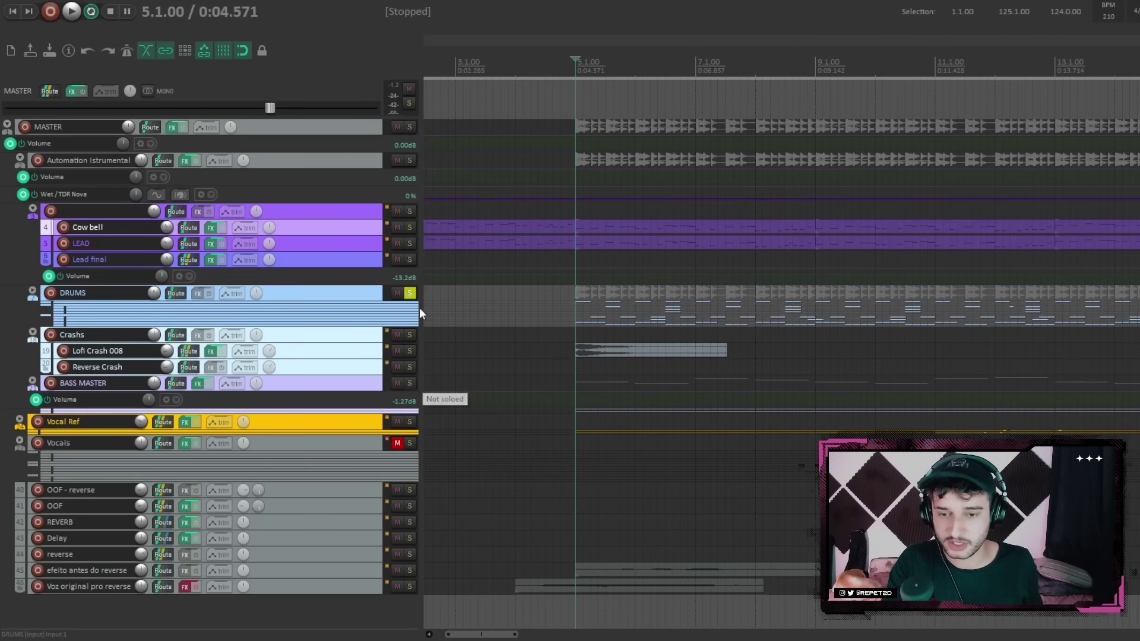
- Solo BASS MASTER in place of the drums, expand its folder, and audition the high bass track alone
{"action": "left_click", "coordinate": [410, 383]}
{"action": "left_click", "coordinate": [31, 383]}
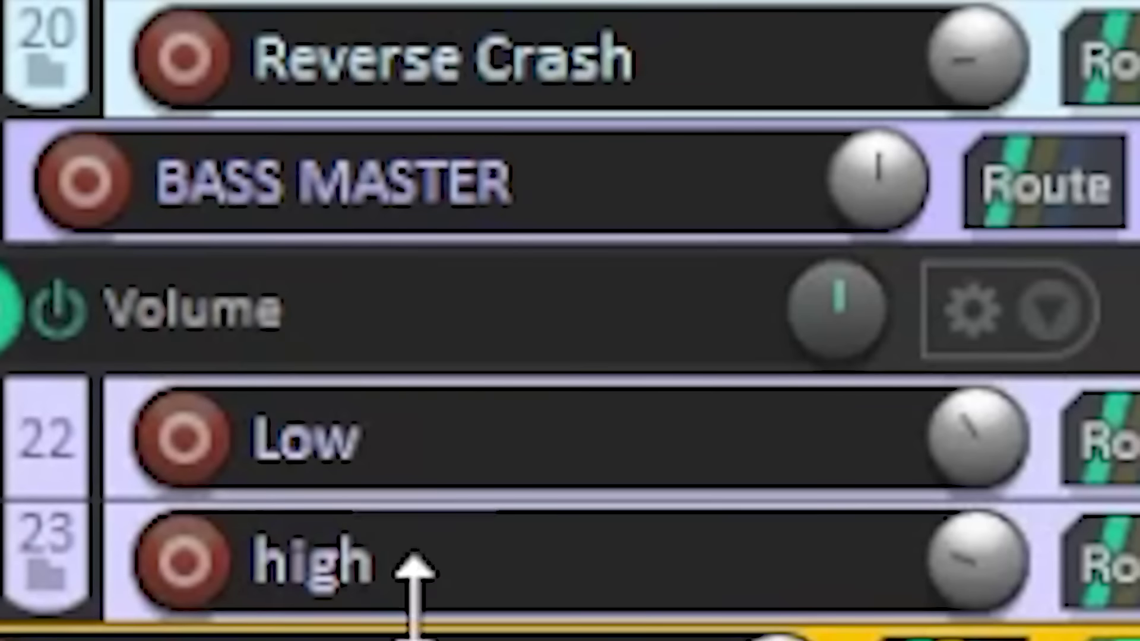
{"action": "scroll", "coordinate": [414, 432], "scroll_direction": "down", "scroll_amount": 5}
{"action": "left_click", "coordinate": [410, 433]}
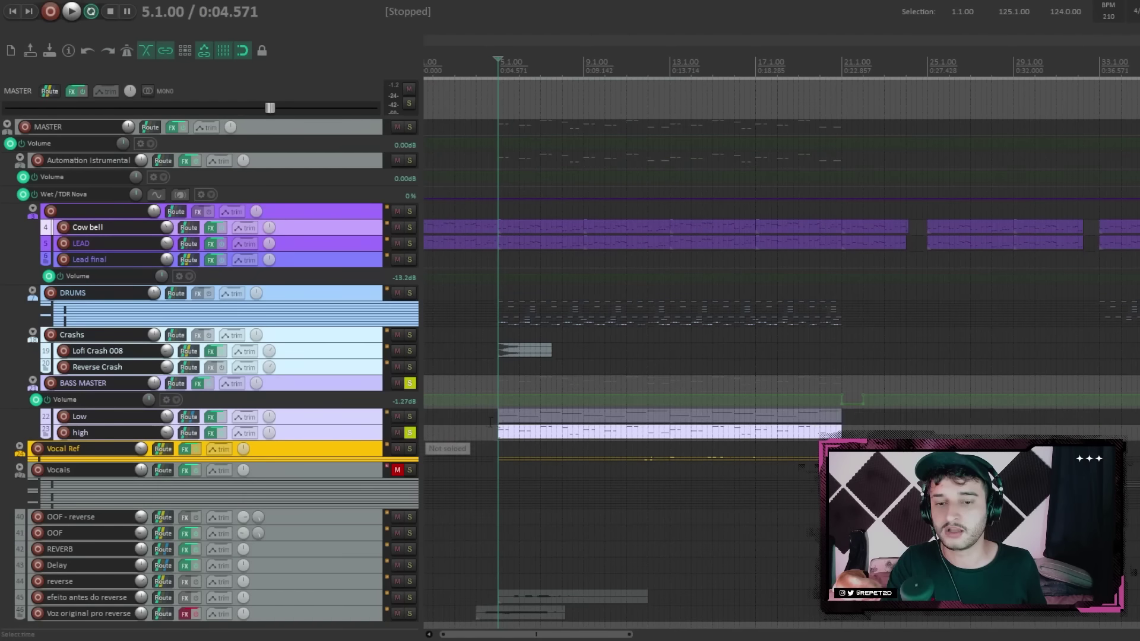
{"action": "scroll", "coordinate": [540, 437], "scroll_direction": "down", "scroll_amount": 3}
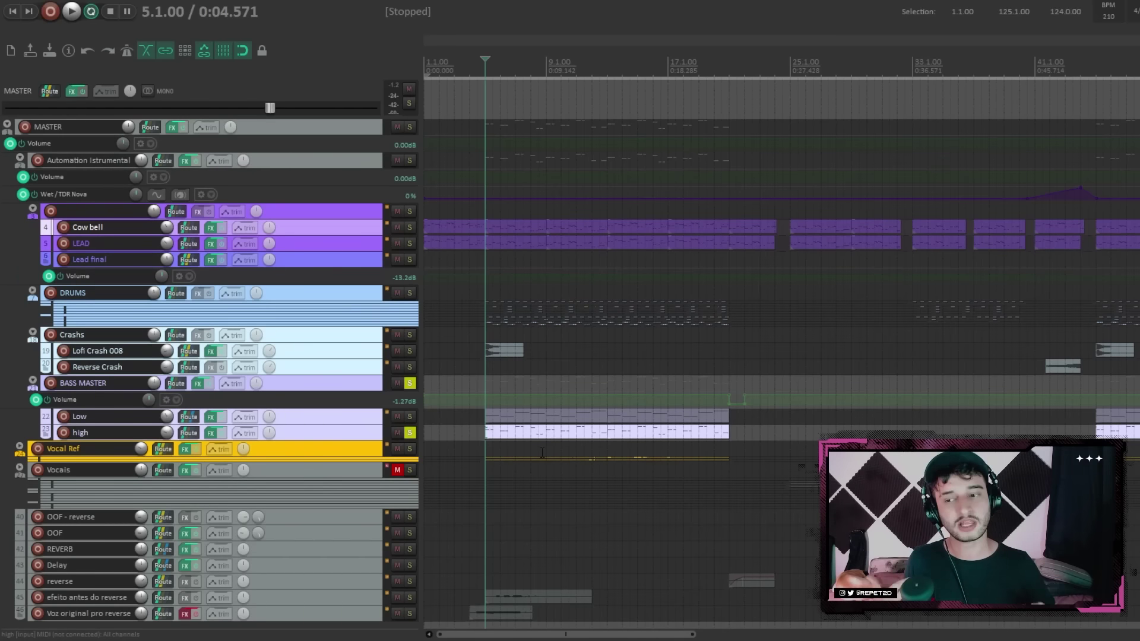
{"action": "scroll", "coordinate": [542, 453], "scroll_direction": "up", "scroll_amount": 2}
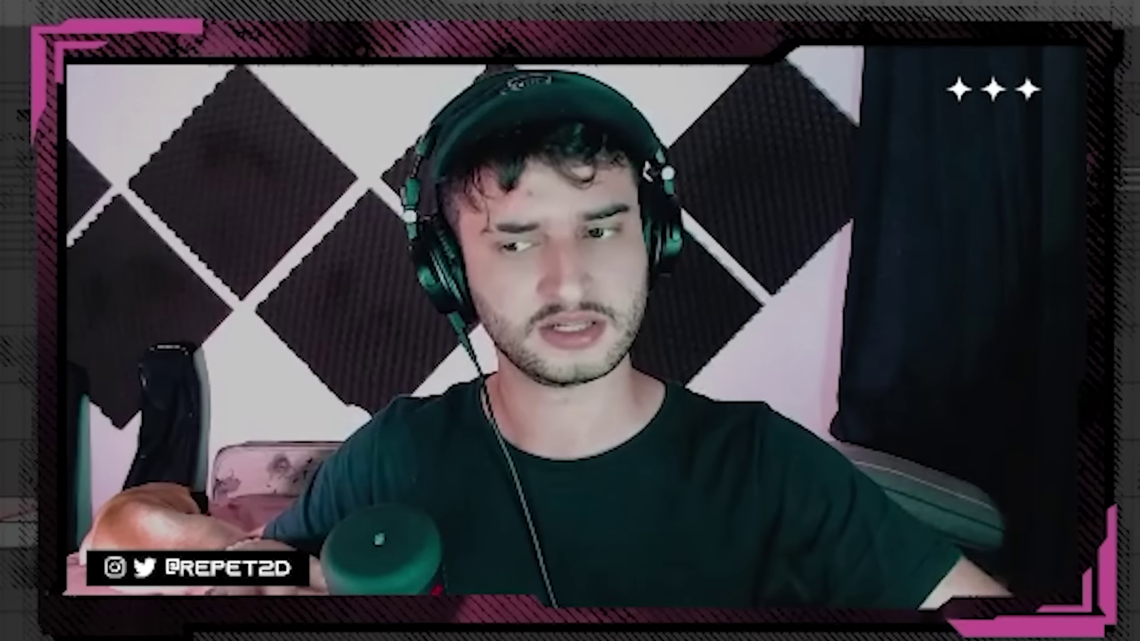
{"action": "scroll", "coordinate": [442, 438], "scroll_direction": "up", "scroll_amount": 2}
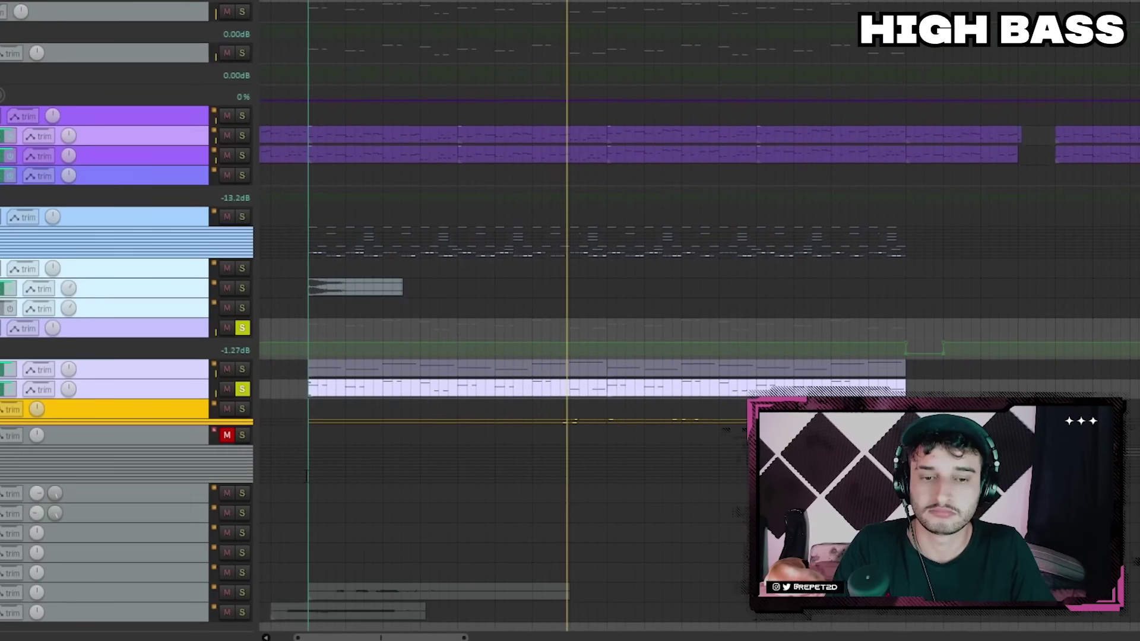
{"action": "key", "text": "space"}
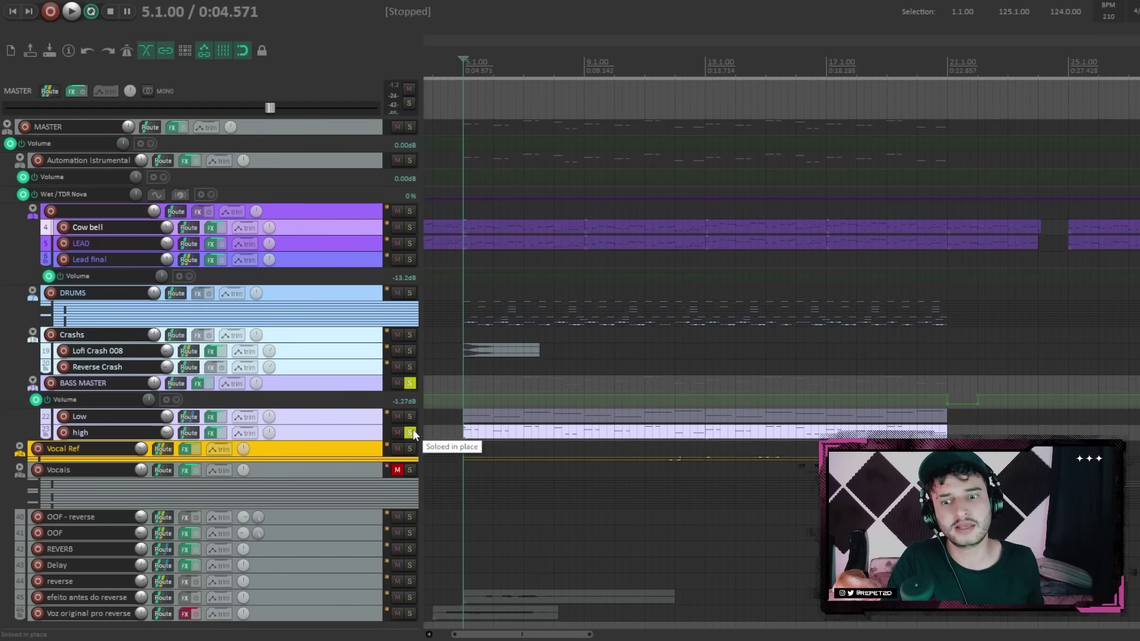
- Switch the solo from the high bass track to the Low track and audition it
{"action": "left_click", "coordinate": [412, 430]}
{"action": "left_click", "coordinate": [410, 416]}
{"action": "scroll", "coordinate": [438, 434], "scroll_direction": "up", "scroll_amount": 3}
{"action": "scroll", "coordinate": [438, 434], "scroll_direction": "down", "scroll_amount": 2}
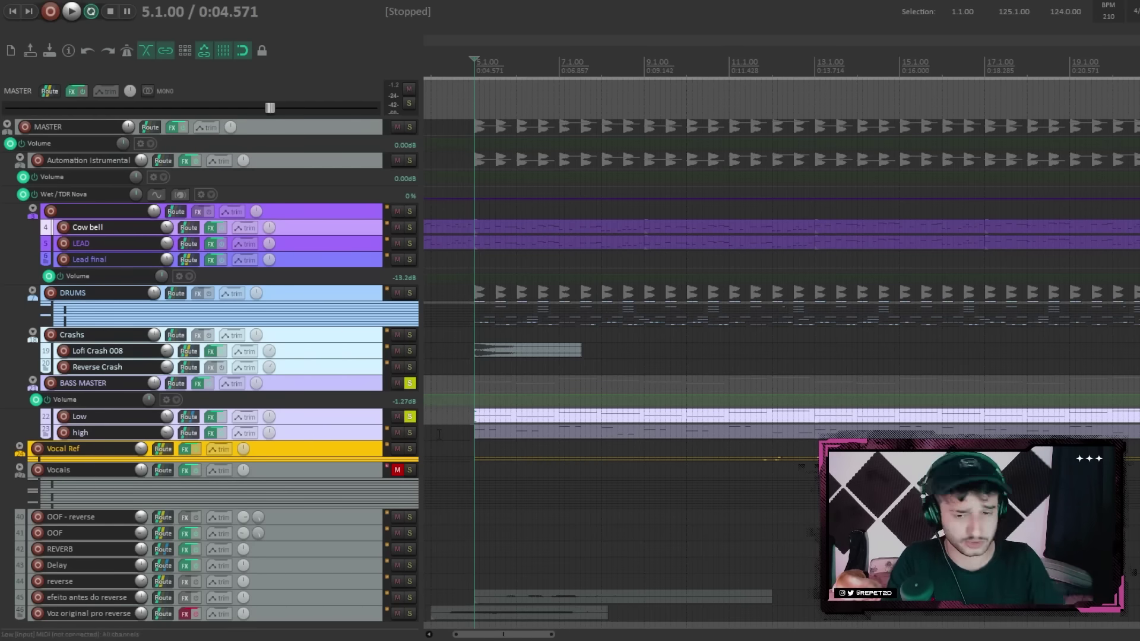
{"action": "key", "text": "space"}
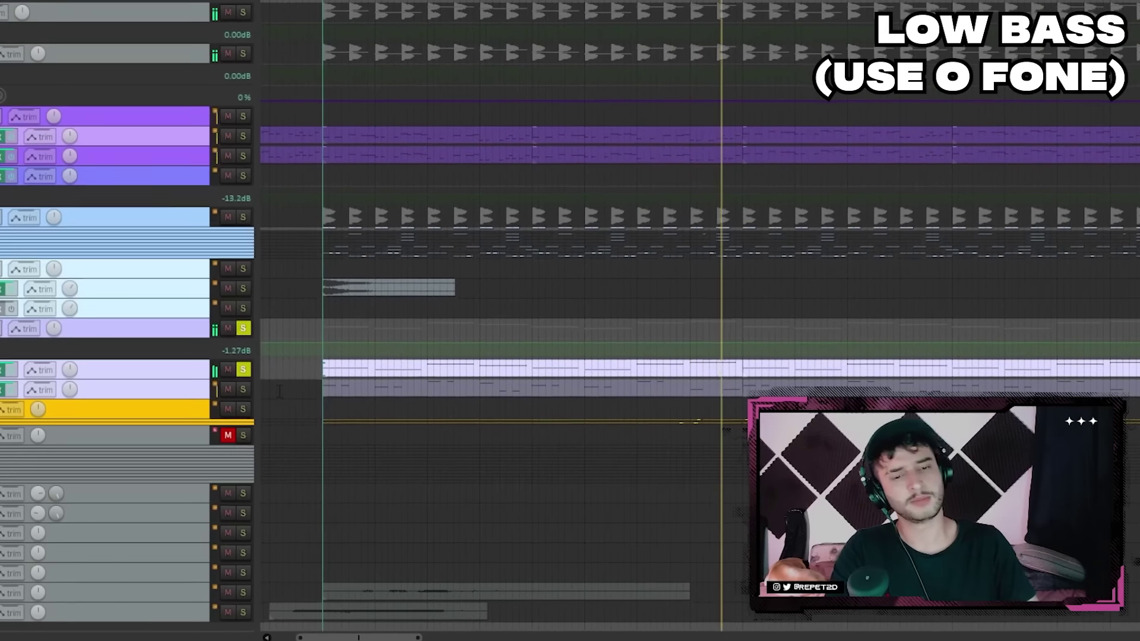
{"action": "key", "text": "space"}
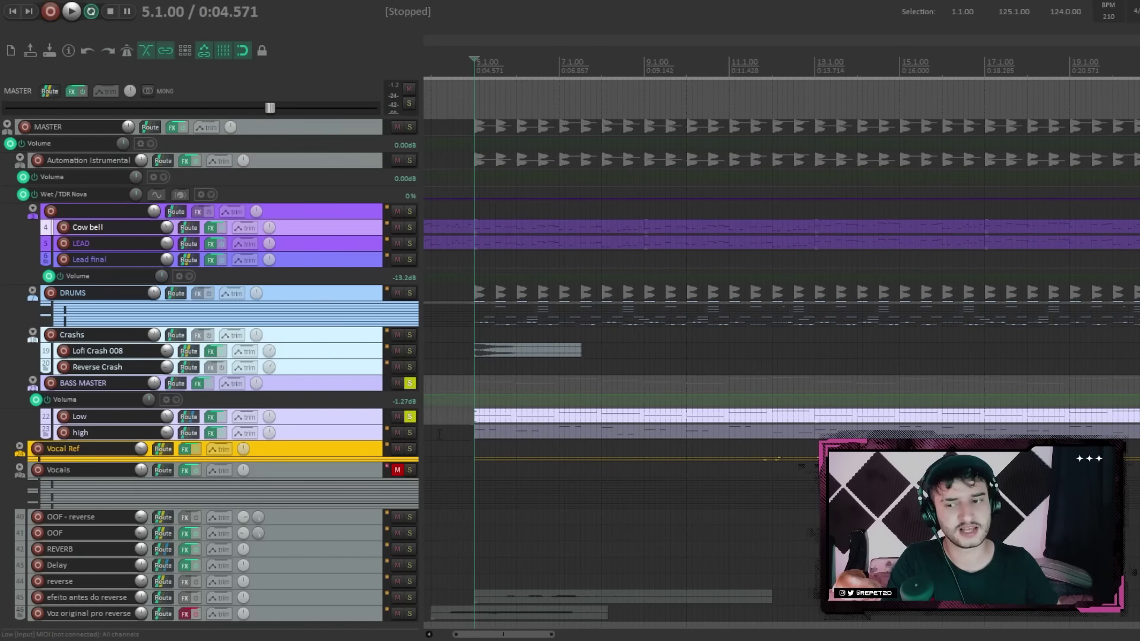
- Unsolo the Low track, solo DRUMS and the purple lead folder alongside BASS MASTER, and play the instrumental chorus
{"action": "left_click", "coordinate": [410, 417]}
{"action": "left_click", "coordinate": [409, 293]}
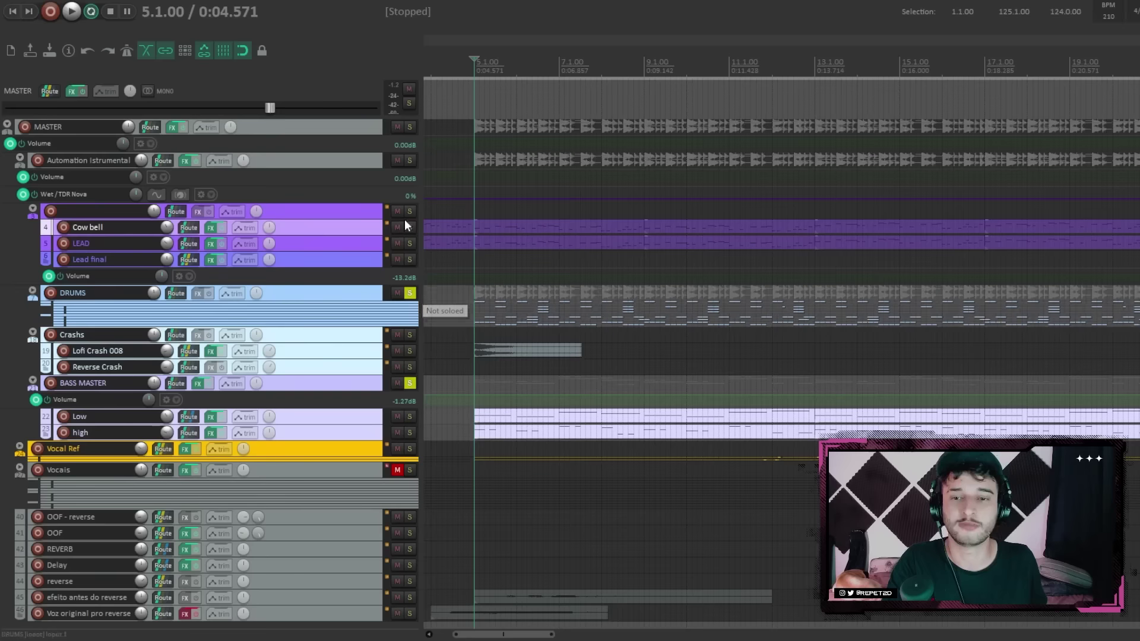
{"action": "left_click", "coordinate": [409, 211]}
{"action": "scroll", "coordinate": [460, 348], "scroll_direction": "up", "scroll_amount": 1}
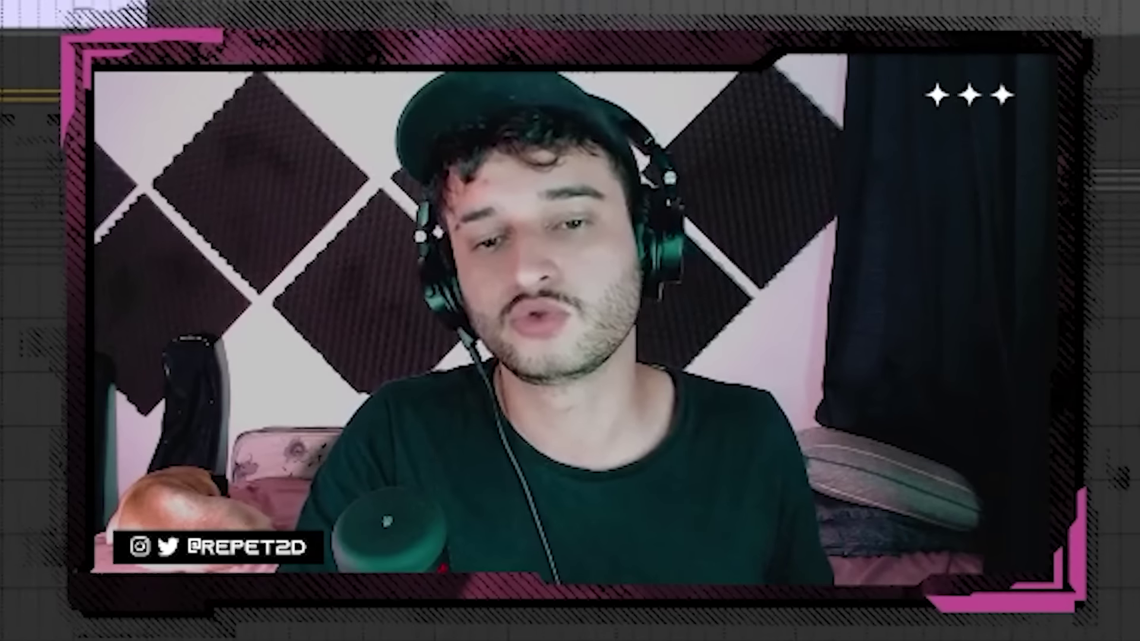
{"action": "scroll", "coordinate": [461, 348], "scroll_direction": "down", "scroll_amount": 3}
{"action": "key", "text": "space"}
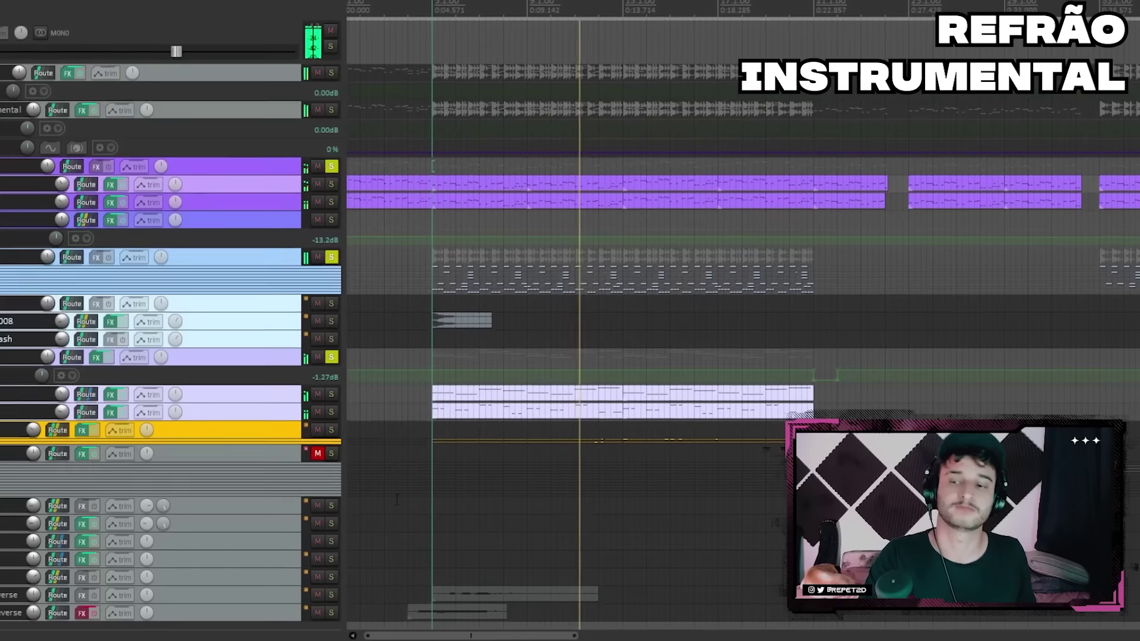
{"action": "scroll", "coordinate": [402, 501], "scroll_direction": "up", "scroll_amount": 3}
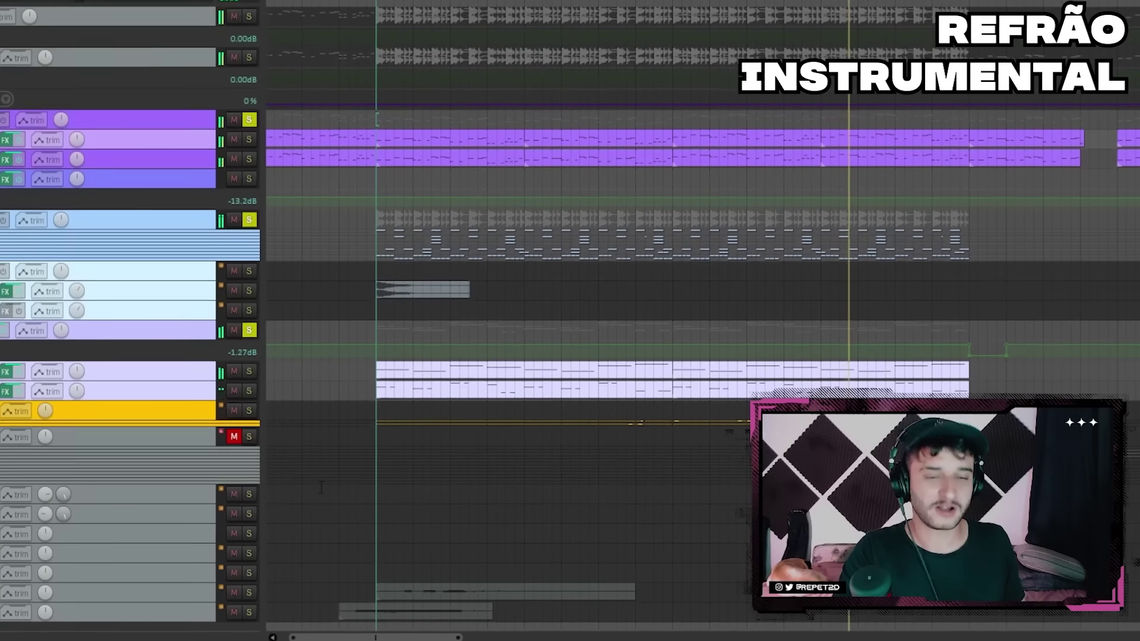
{"action": "scroll", "coordinate": [320, 487], "scroll_direction": "down", "scroll_amount": 3}
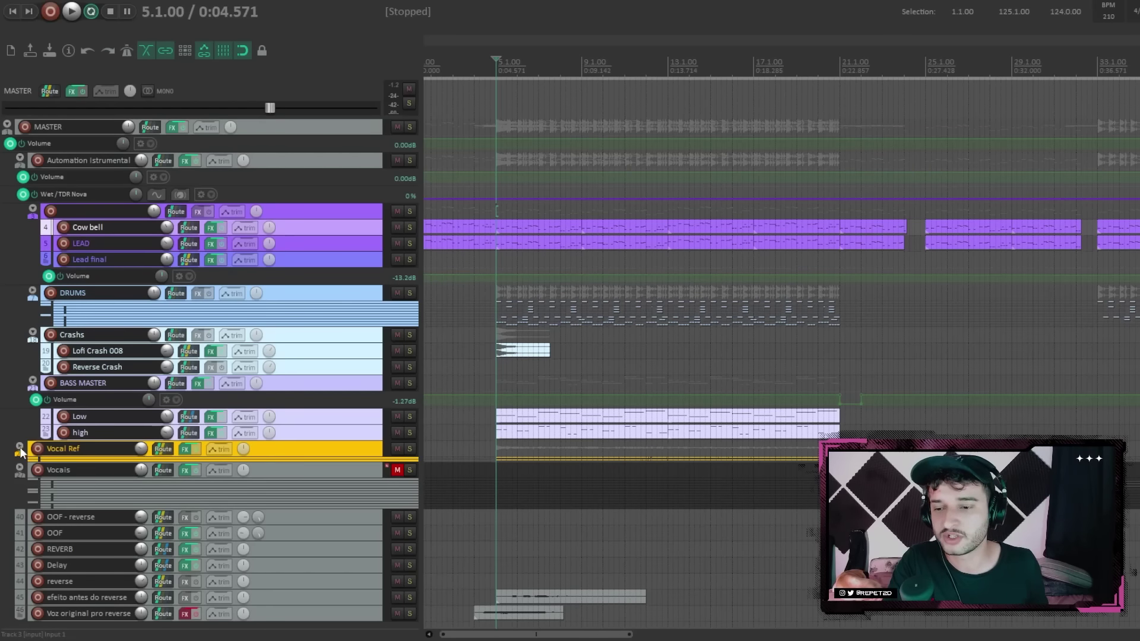
- Expand the Vocal Ref folder to show its tracks
{"action": "left_click", "coordinate": [18, 450]}
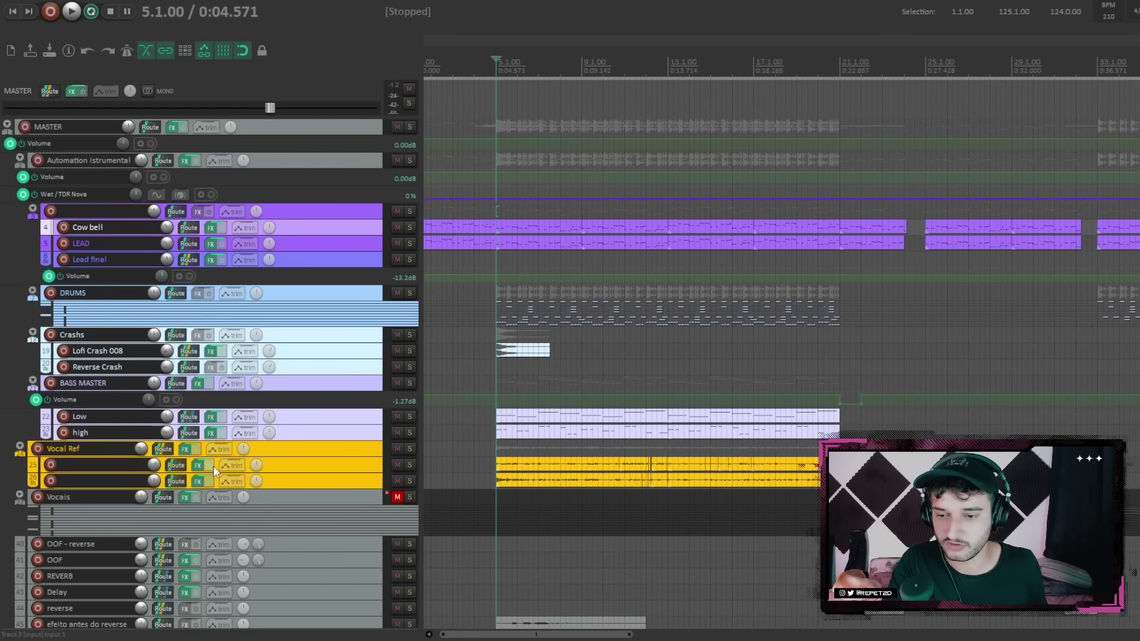